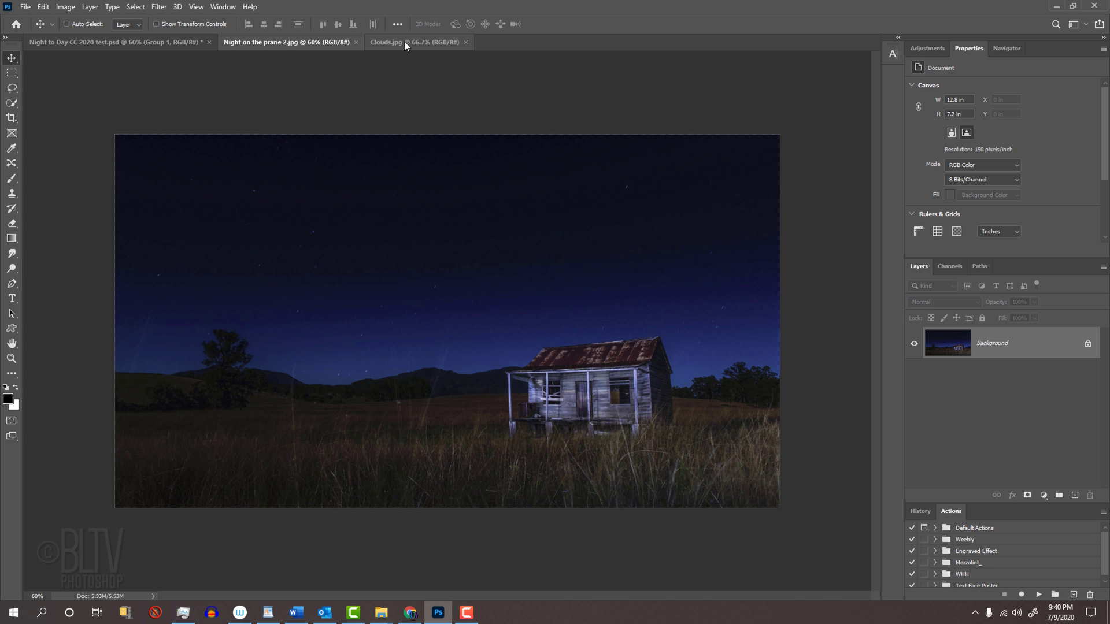
# Convert the night prairie photo's Background layer into a smart object named Layer 0.
pyautogui.click(404, 41)
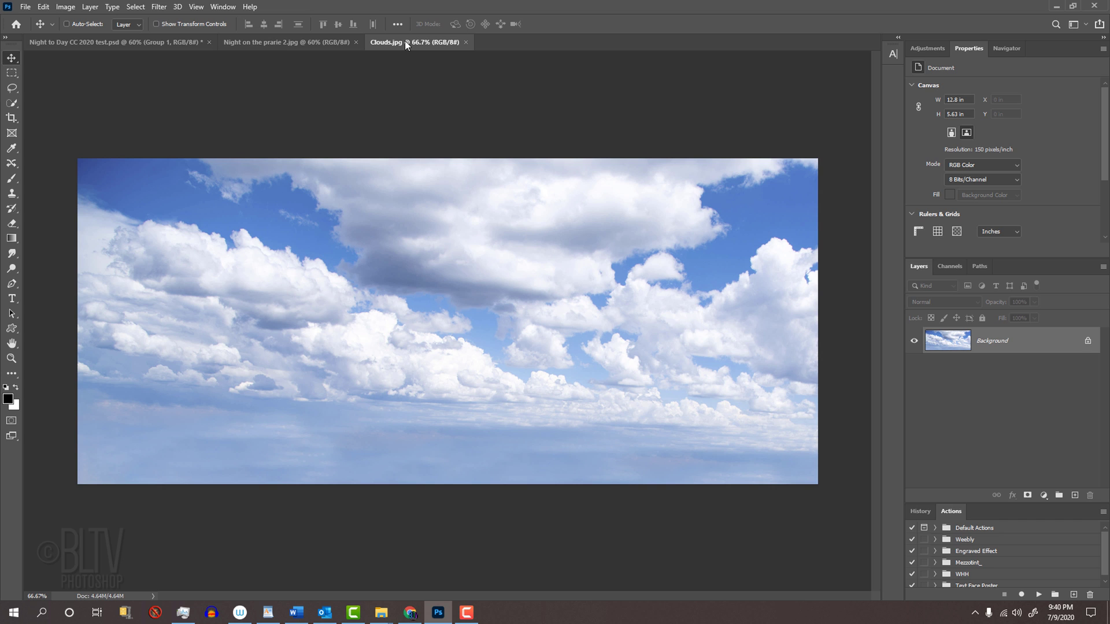
pyautogui.click(282, 42)
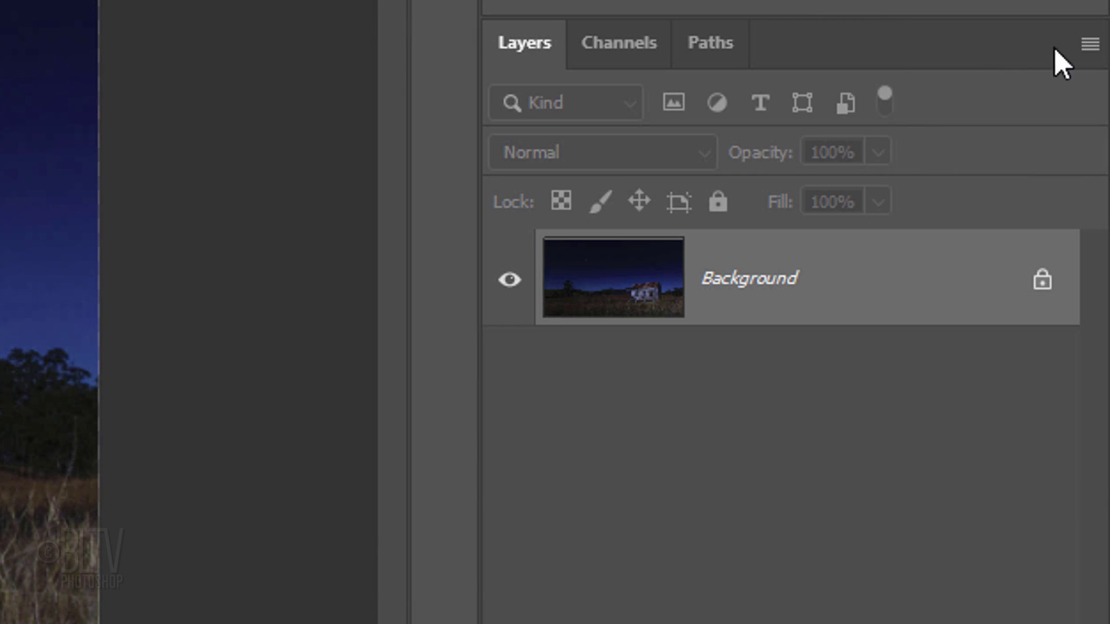
pyautogui.click(1089, 46)
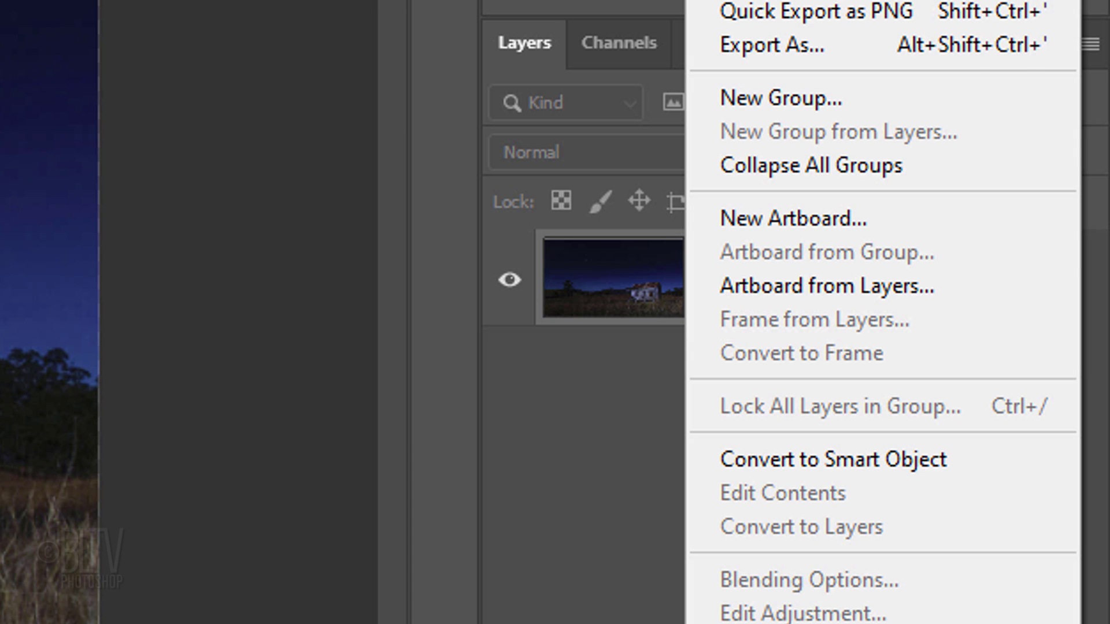
pyautogui.click(814, 459)
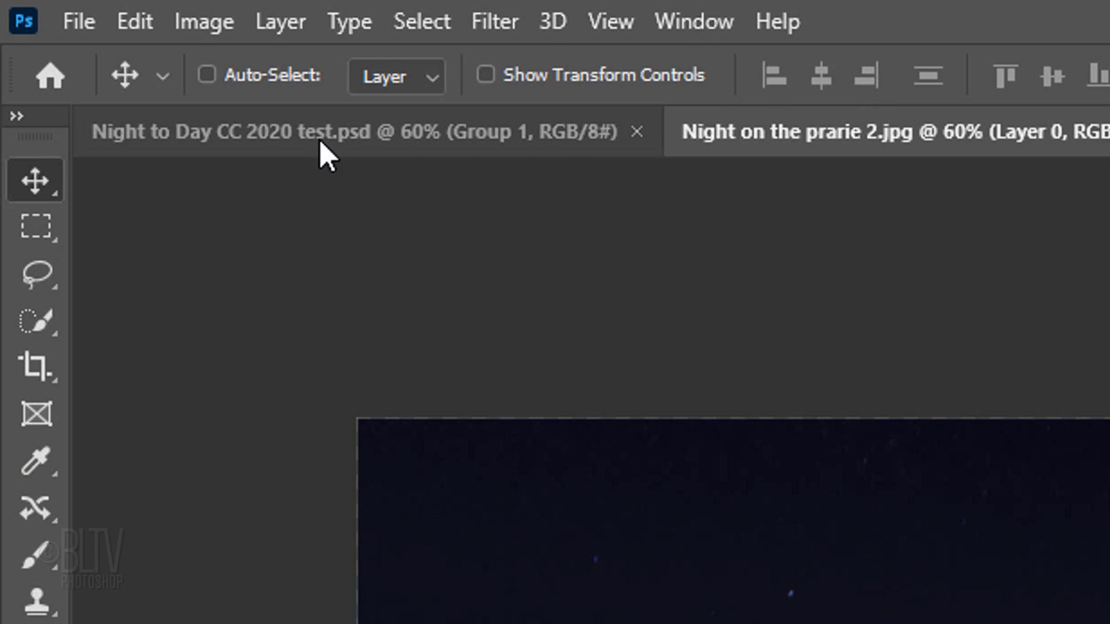
# Open Shadows/Highlights on the prairie photo with Show More Options enabled.
pyautogui.click(206, 20)
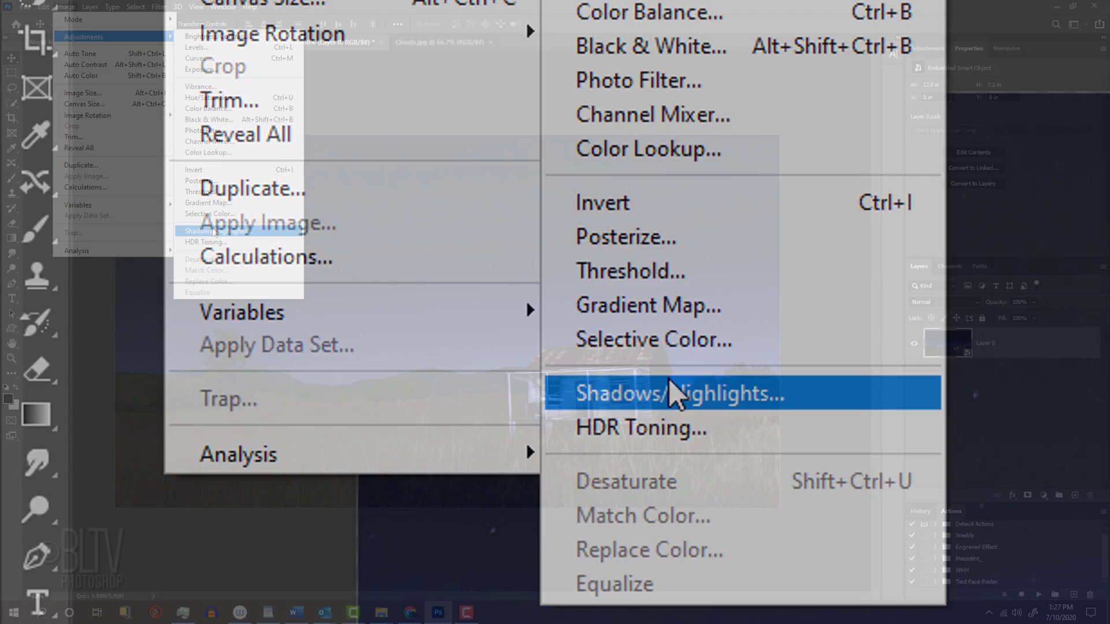
pyautogui.click(672, 393)
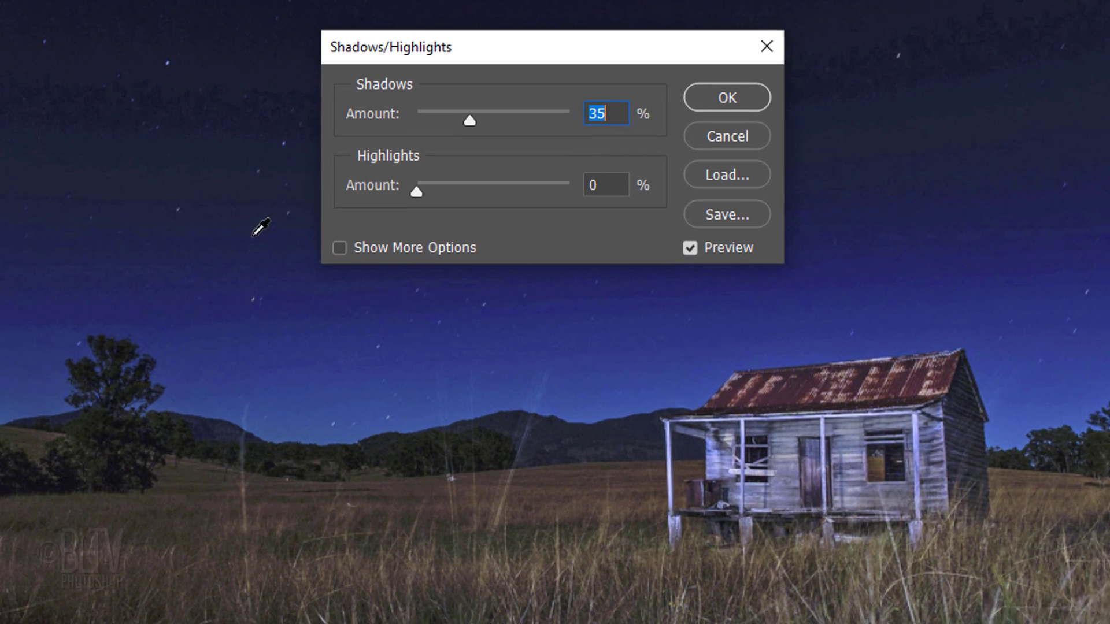
pyautogui.click(340, 247)
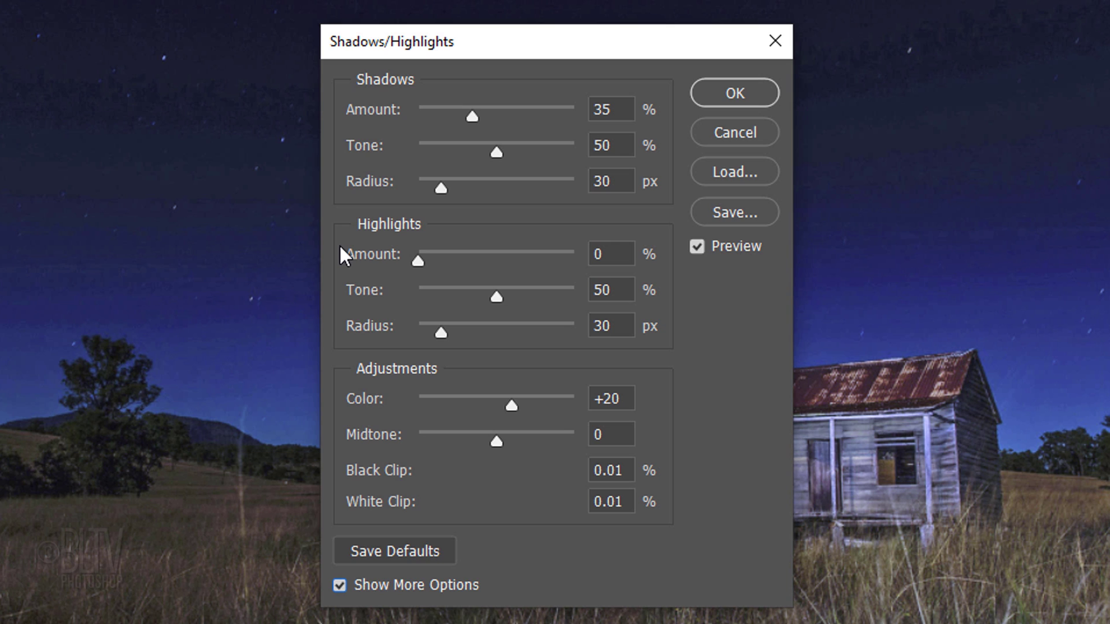
# Set Shadows 75%, radius 100; Highlights 40%, tone 100, radius 125; clips 50 and 1.
pyautogui.doubleClick(601, 110)
pyautogui.write('75')
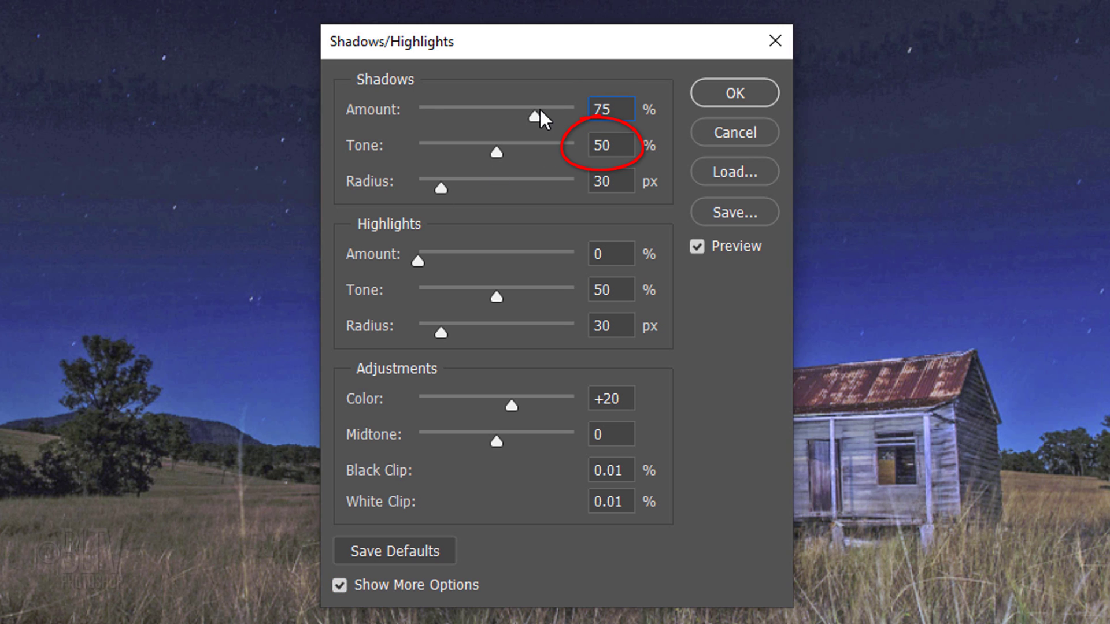
pyautogui.doubleClick(607, 181)
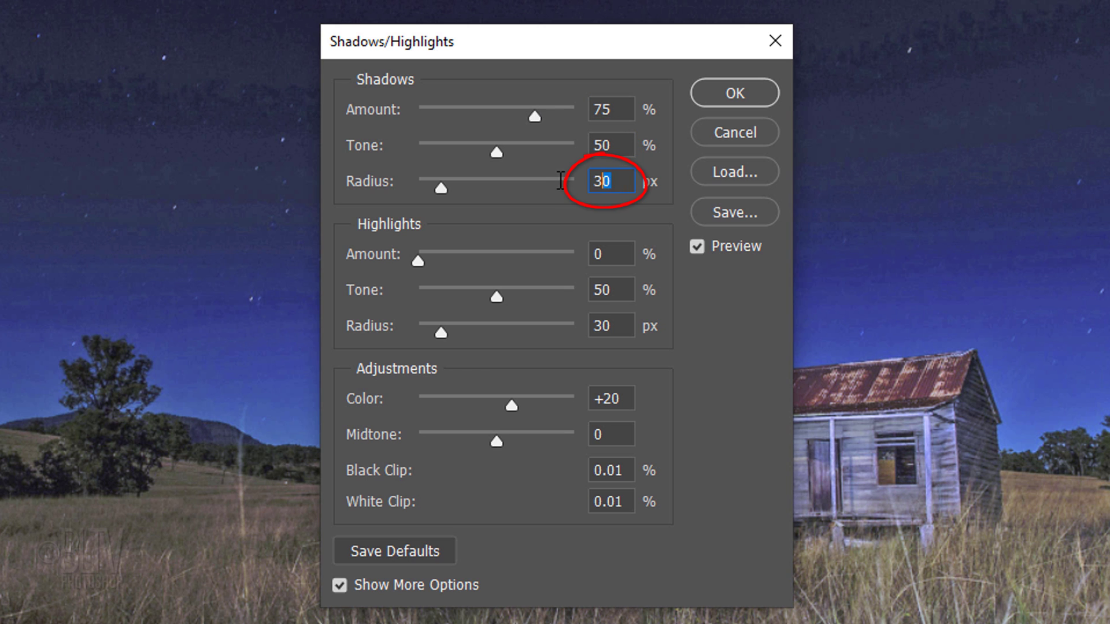
pyautogui.write('100')
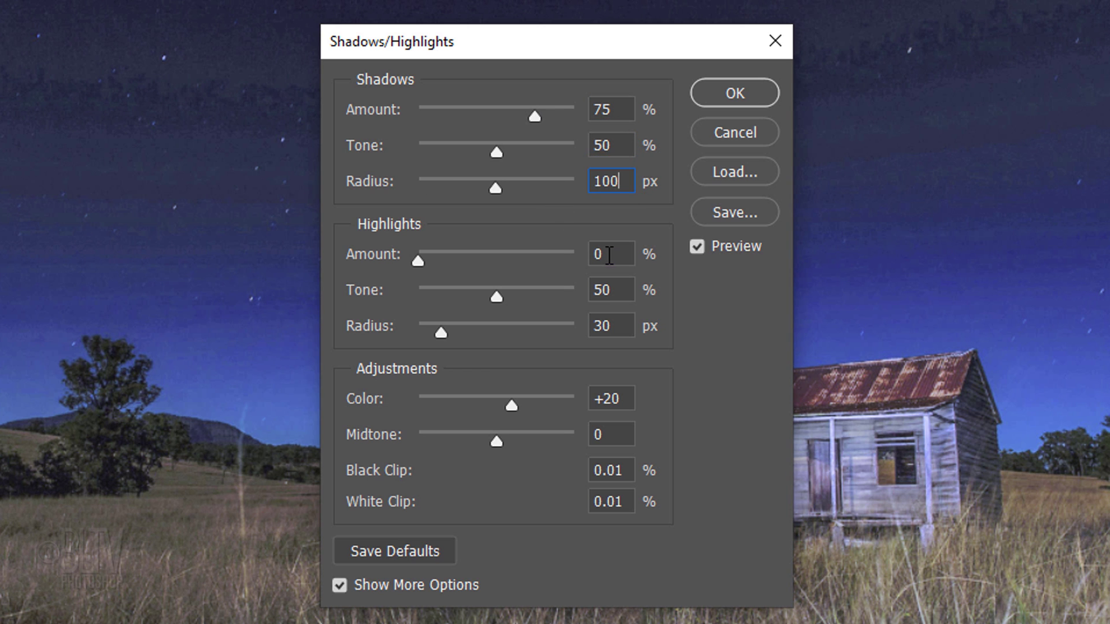
pyautogui.click(612, 255)
pyautogui.write('40')
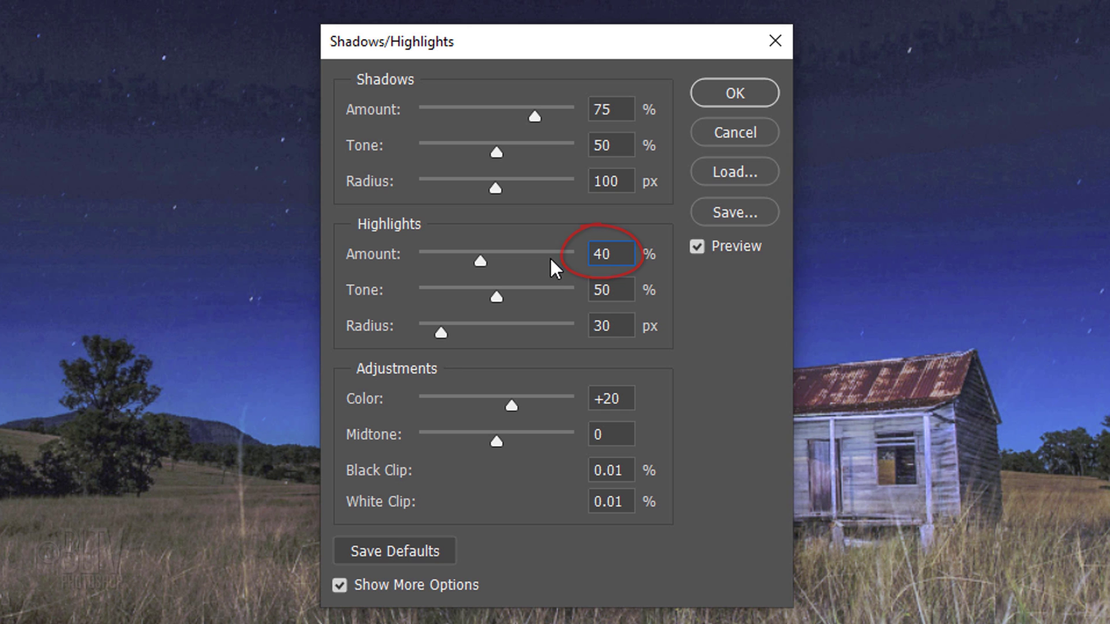
pyautogui.press('Tab')
pyautogui.write('100')
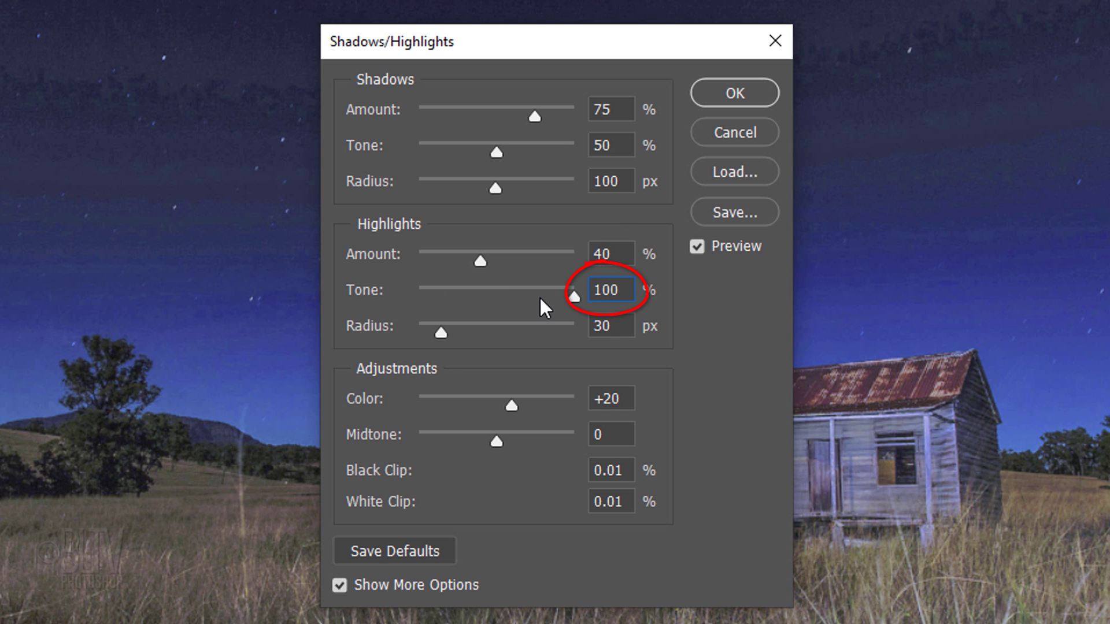
pyautogui.press('Tab')
pyautogui.write('1')
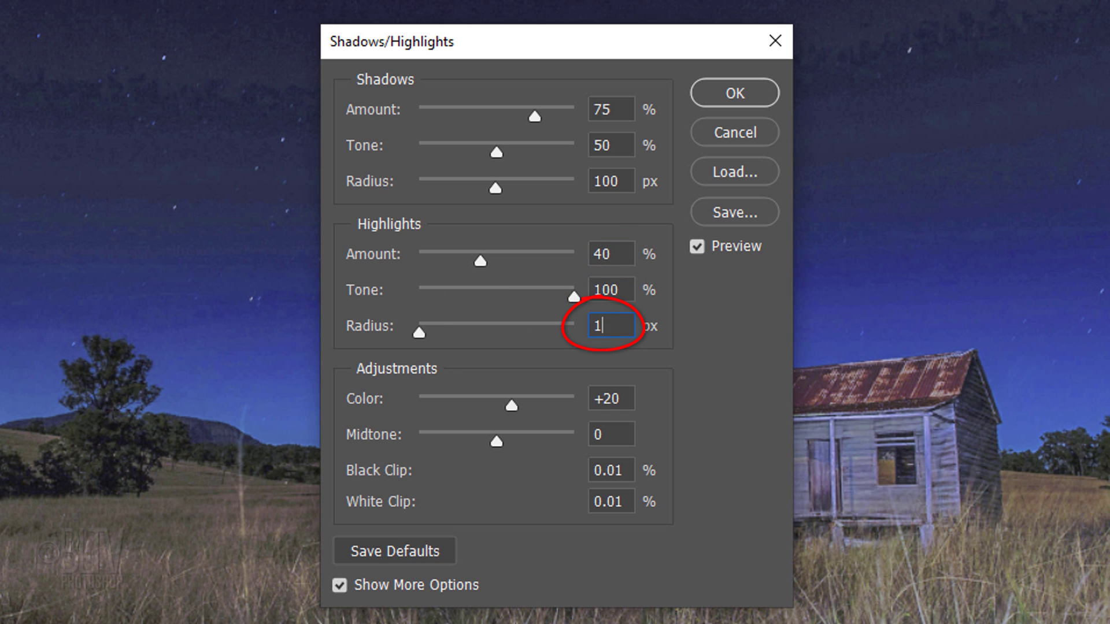
pyautogui.write('25')
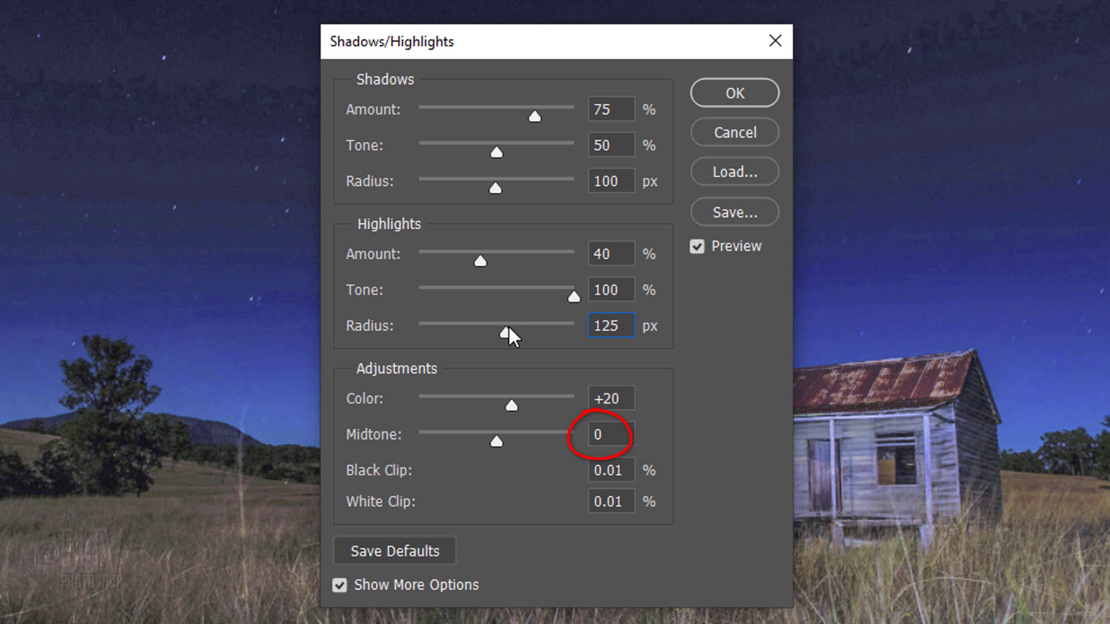
pyautogui.press('Tab')
pyautogui.press('Tab')
pyautogui.press('Tab')
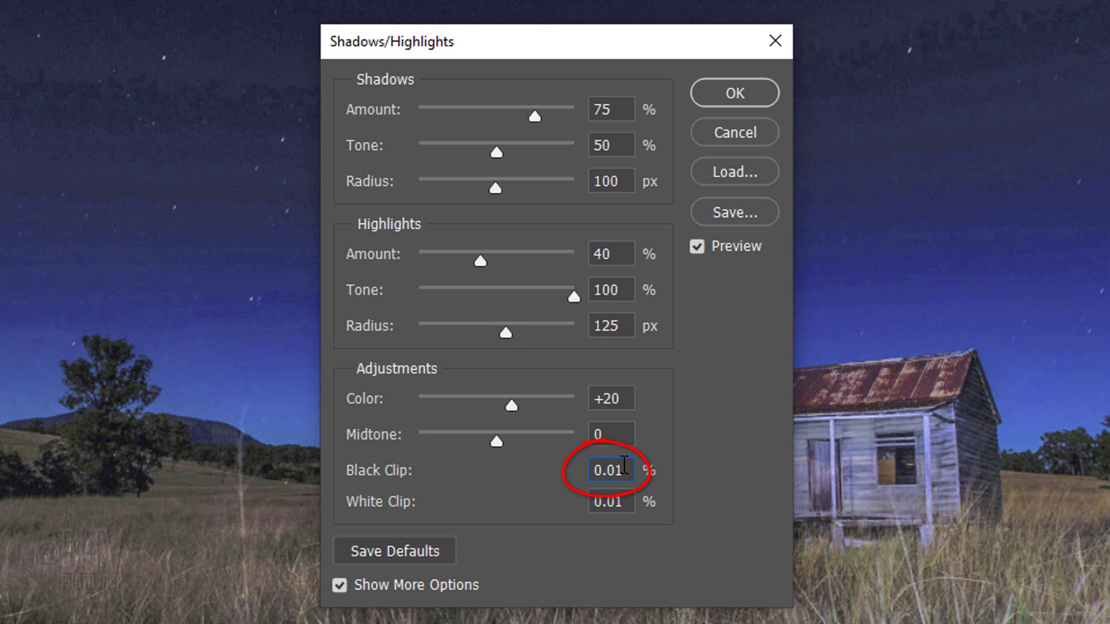
pyautogui.write('50')
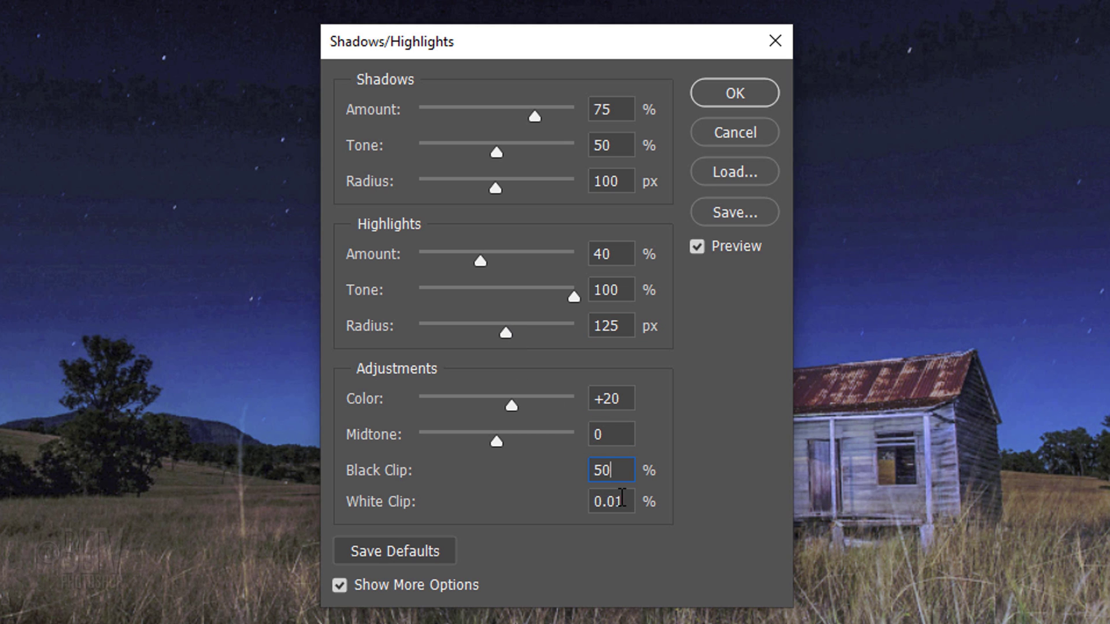
pyautogui.click(626, 501)
pyautogui.write('1')
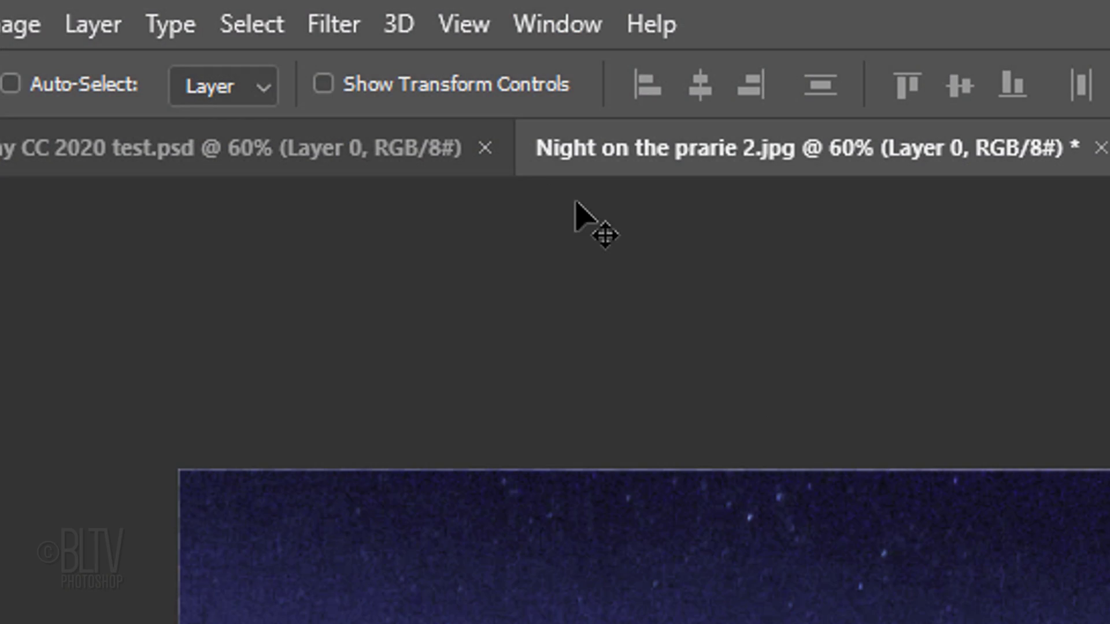
# Warm the prairie photo with a Camera Raw Filter at Temperature +50, adjusting Exposure.
pyautogui.click(348, 26)
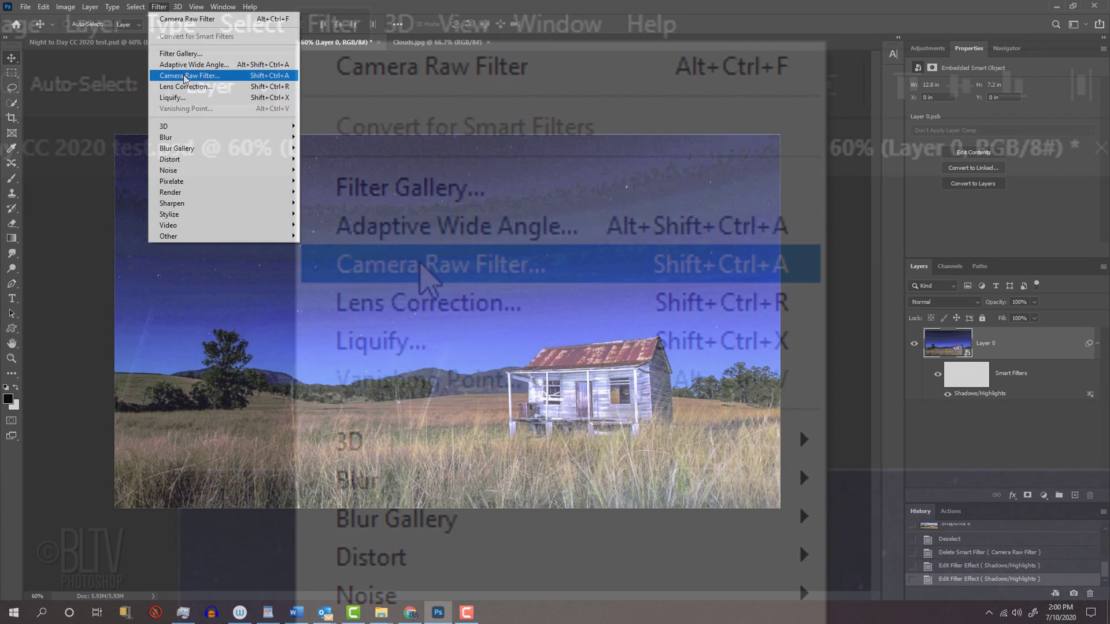
pyautogui.click(424, 276)
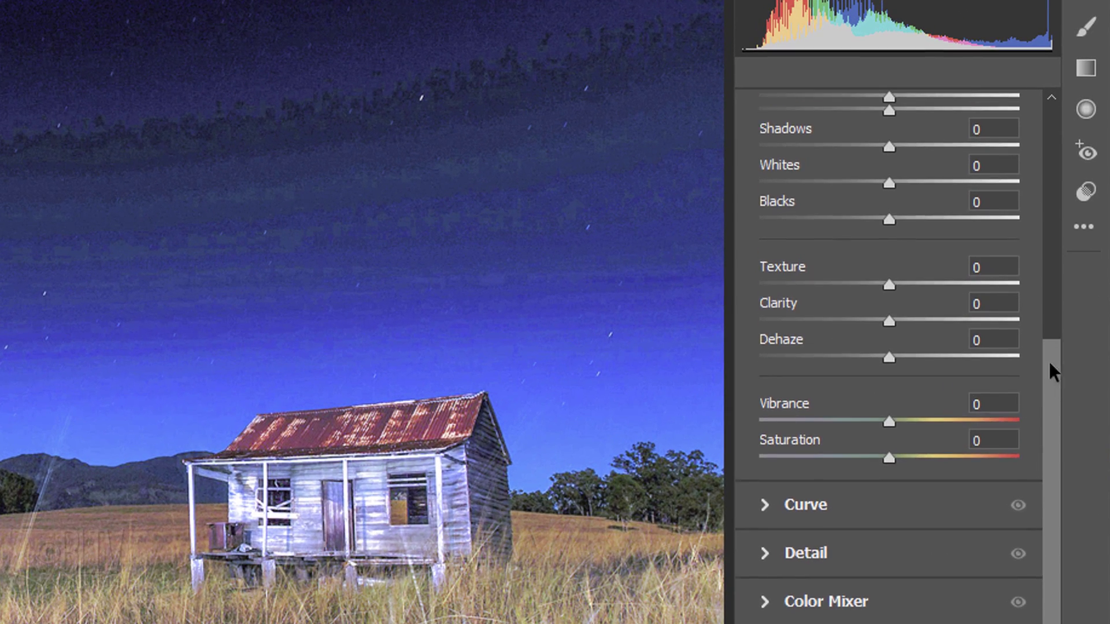
pyautogui.moveTo(1048, 362); pyautogui.dragTo(1047, 100)
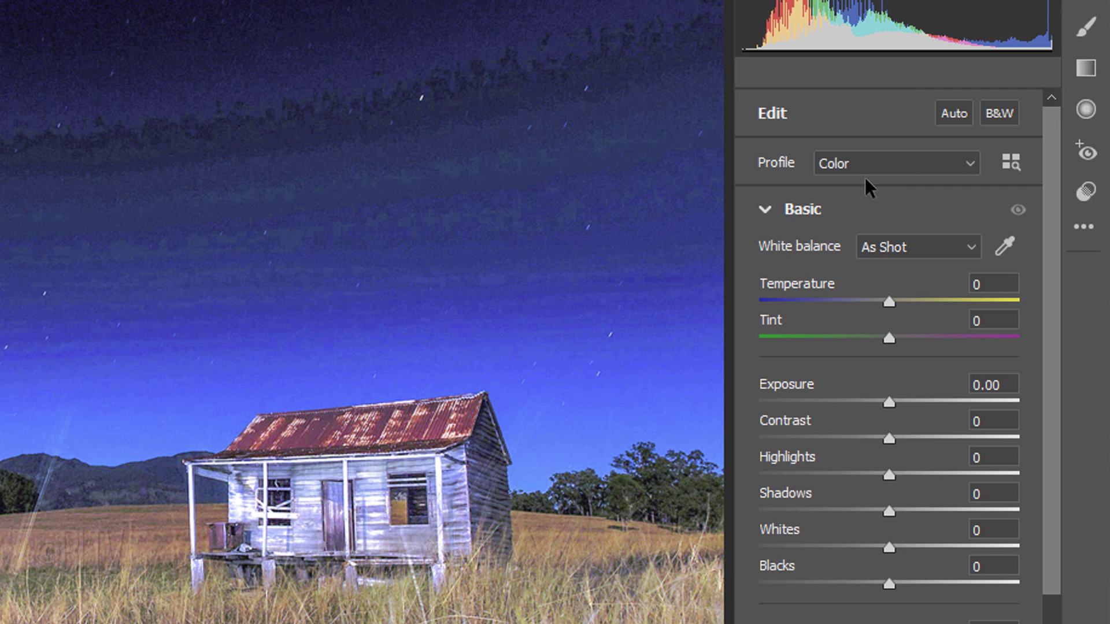
pyautogui.click(763, 211)
pyautogui.click(764, 211)
pyautogui.click(988, 284)
pyautogui.write('50')
pyautogui.press('Return')
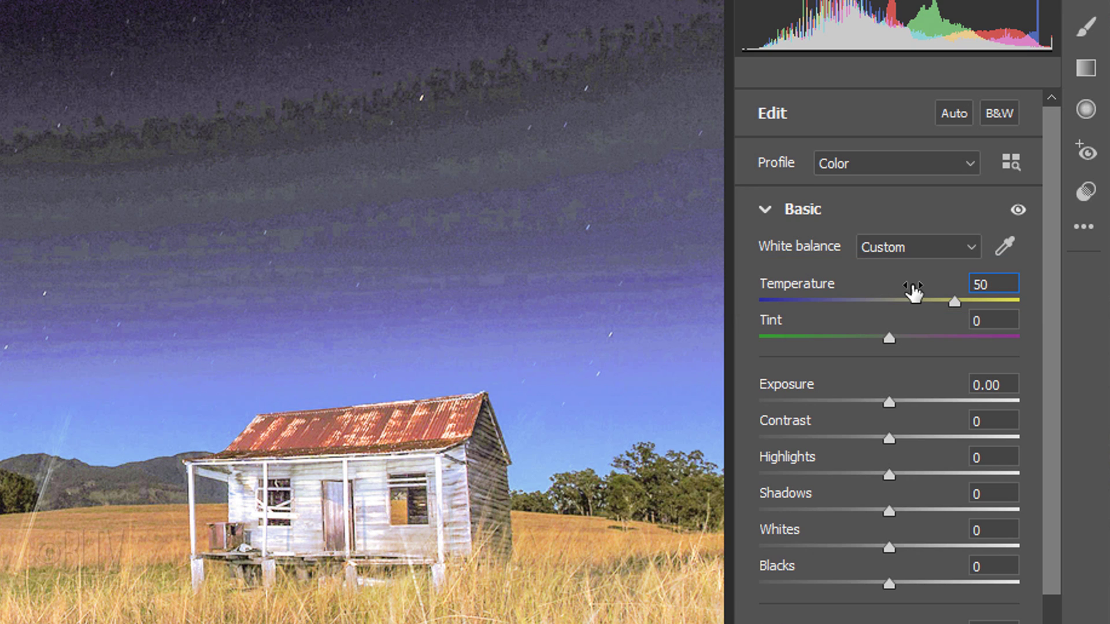
pyautogui.press('Tab')
pyautogui.press('Tab')
pyautogui.write('-.')
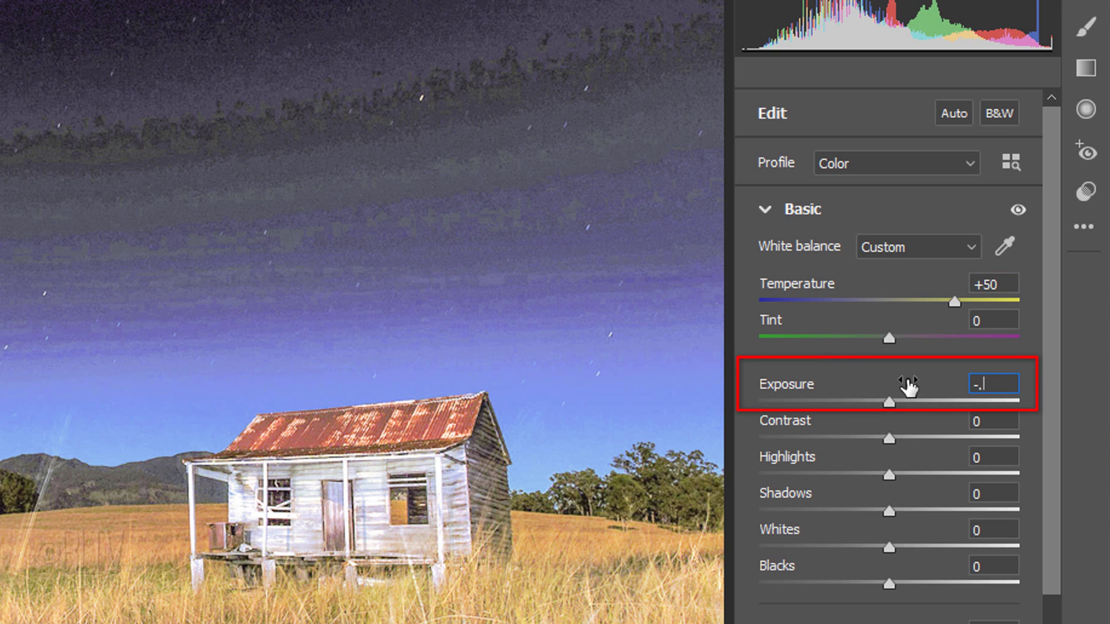
pyautogui.write('5')
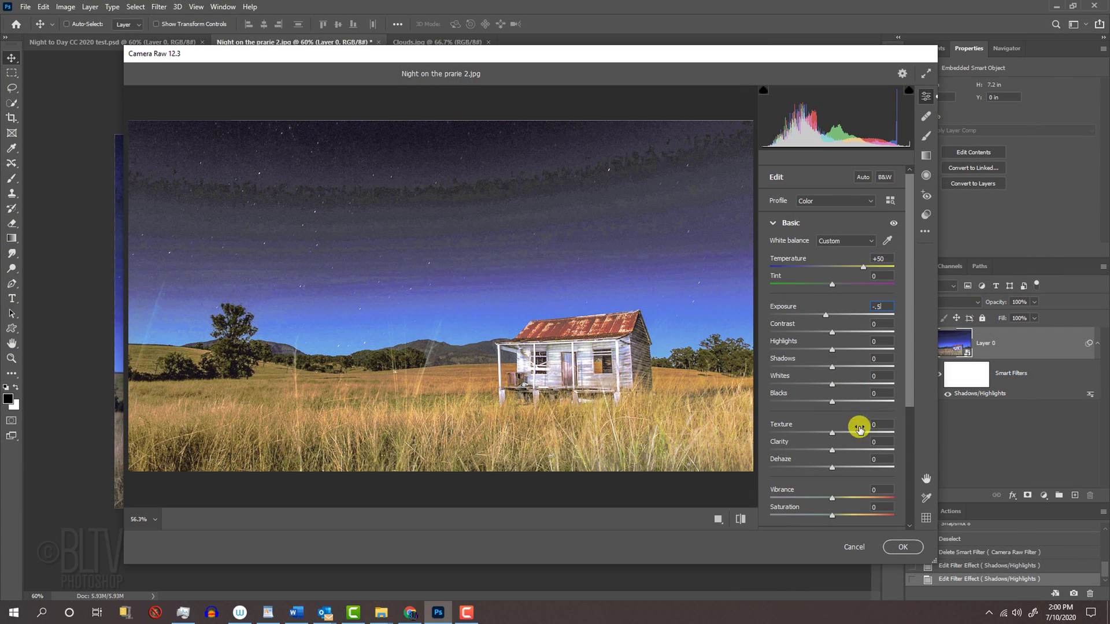
pyautogui.click(899, 547)
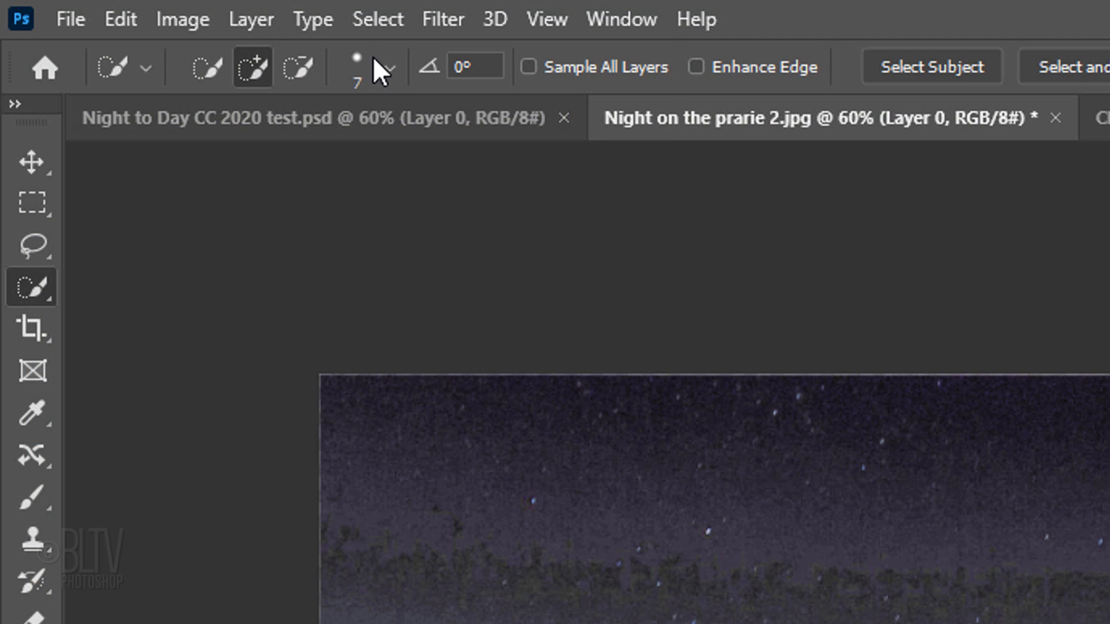
# Open the Select menu with the land, shack and trees selected.
pyautogui.click(382, 18)
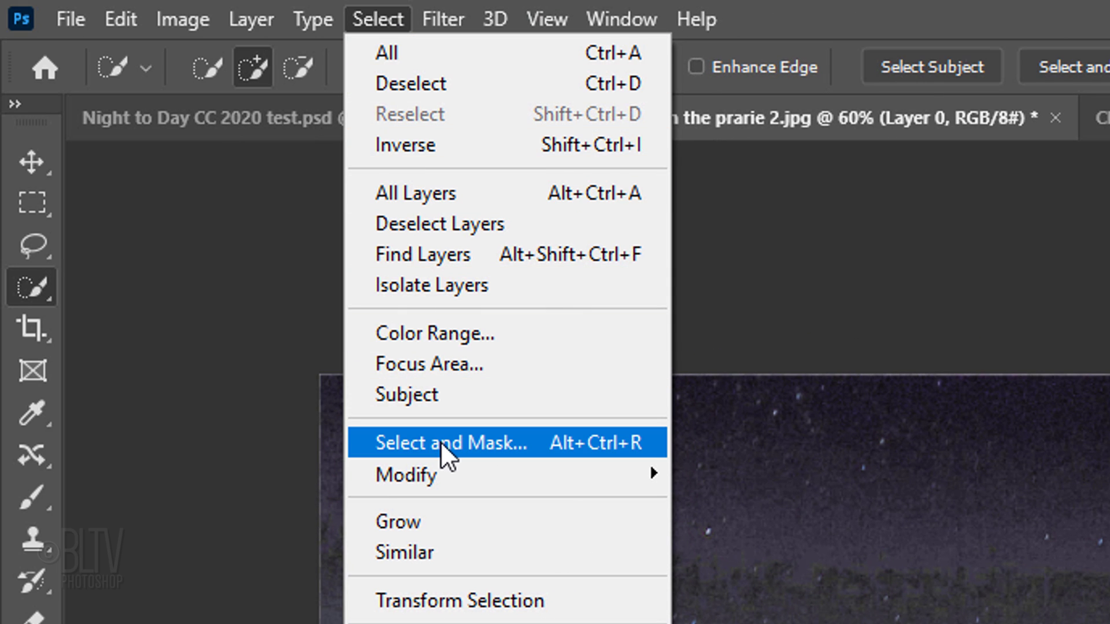
# In Refine Edge, enable Smart Radius and brush along the horizon, tree and hills.
pyautogui.press('shift')
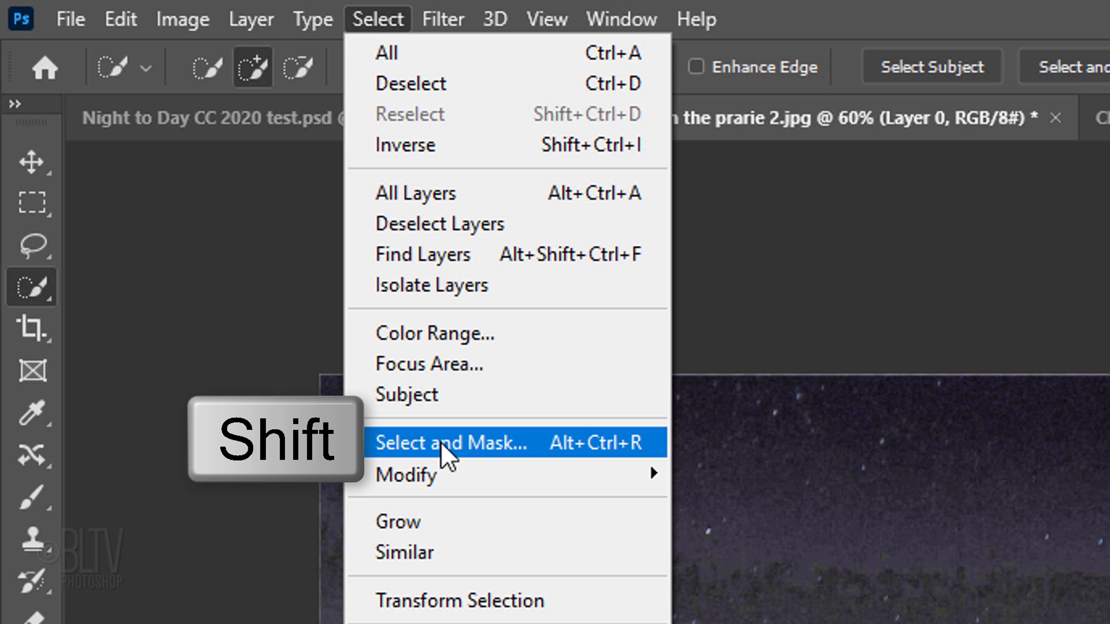
pyautogui.keyDown('shift'); pyautogui.click(441, 444); pyautogui.keyUp('shift')
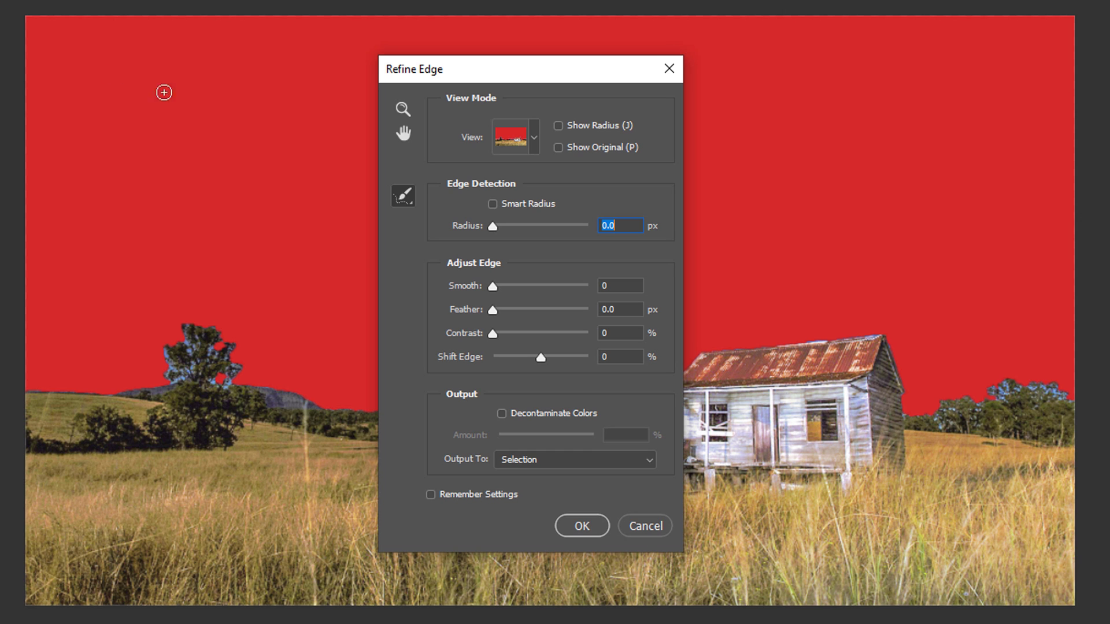
pyautogui.click(492, 204)
pyautogui.press('capslock')
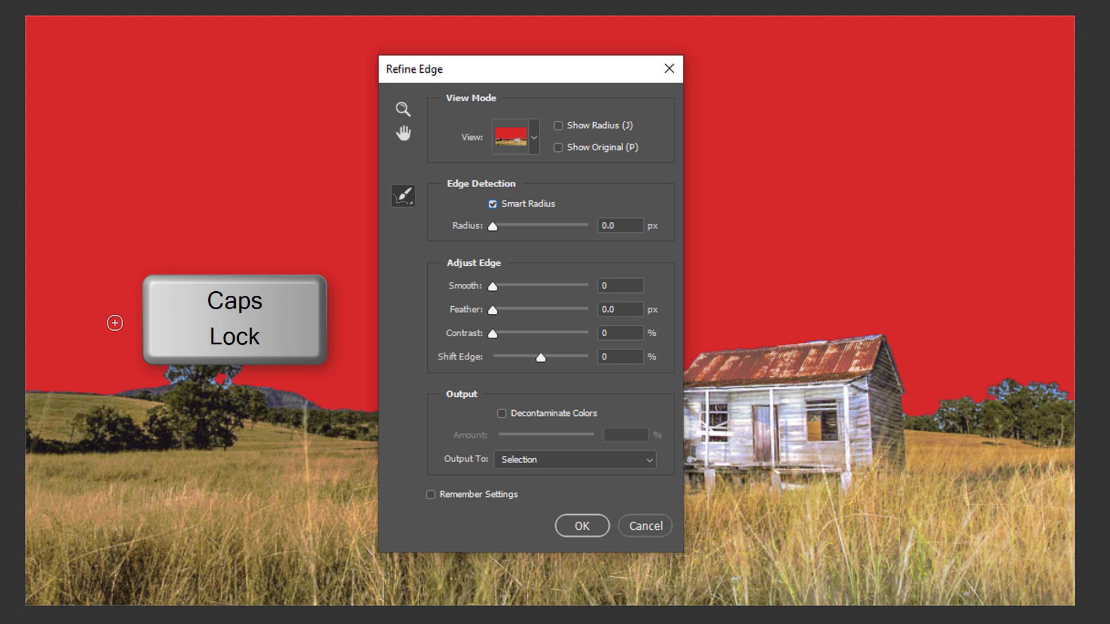
pyautogui.press(']')
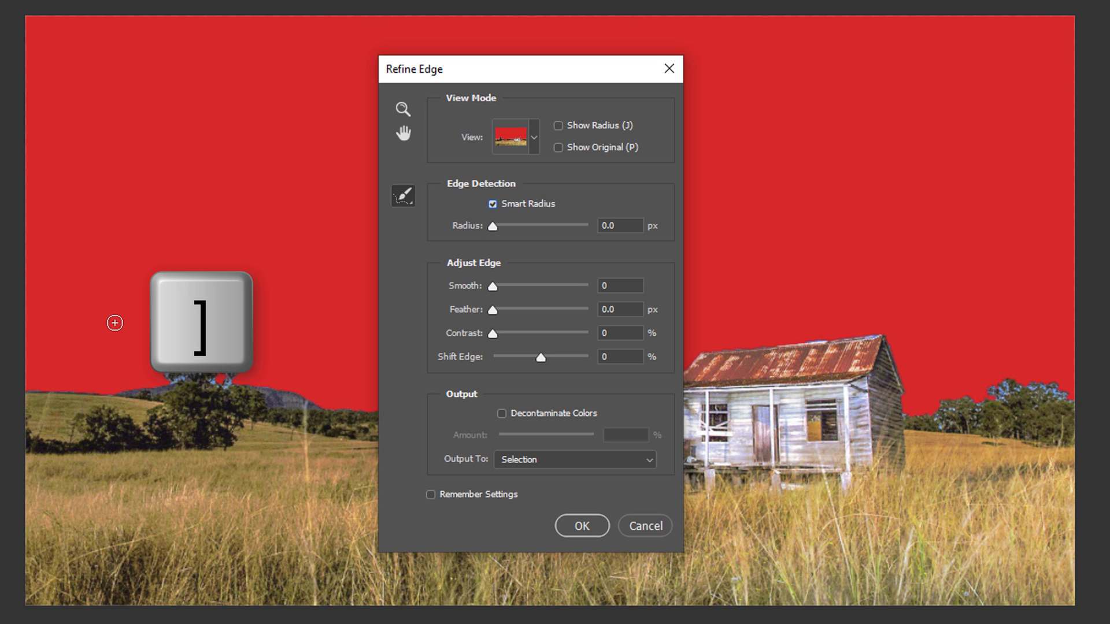
pyautogui.press('[')
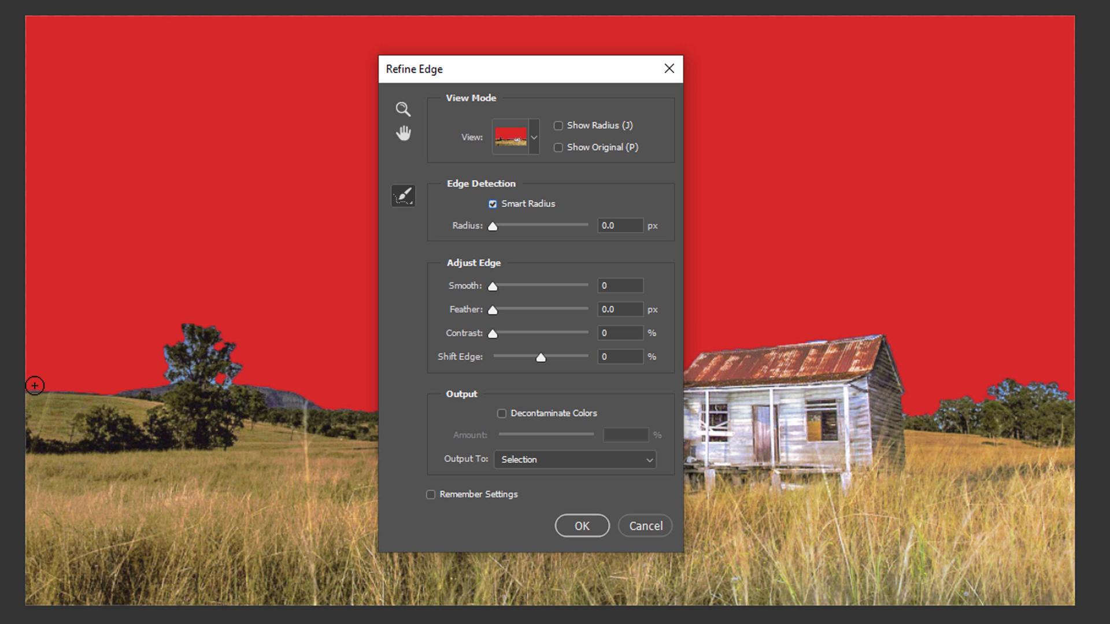
pyautogui.moveTo(34, 386); pyautogui.dragTo(221, 329)
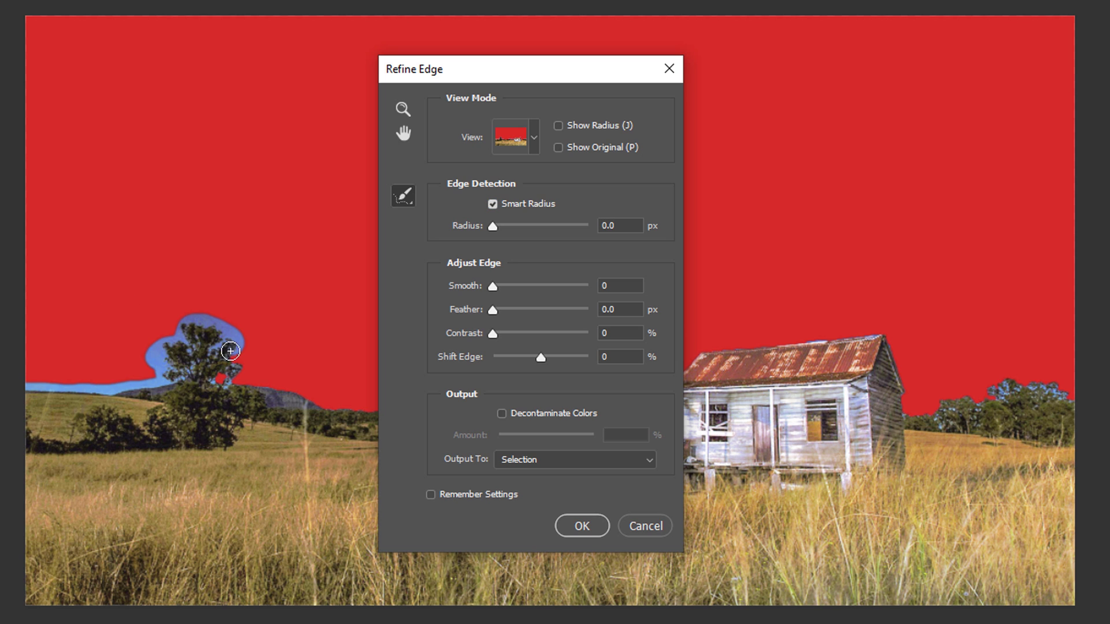
pyautogui.moveTo(221, 330); pyautogui.dragTo(317, 405)
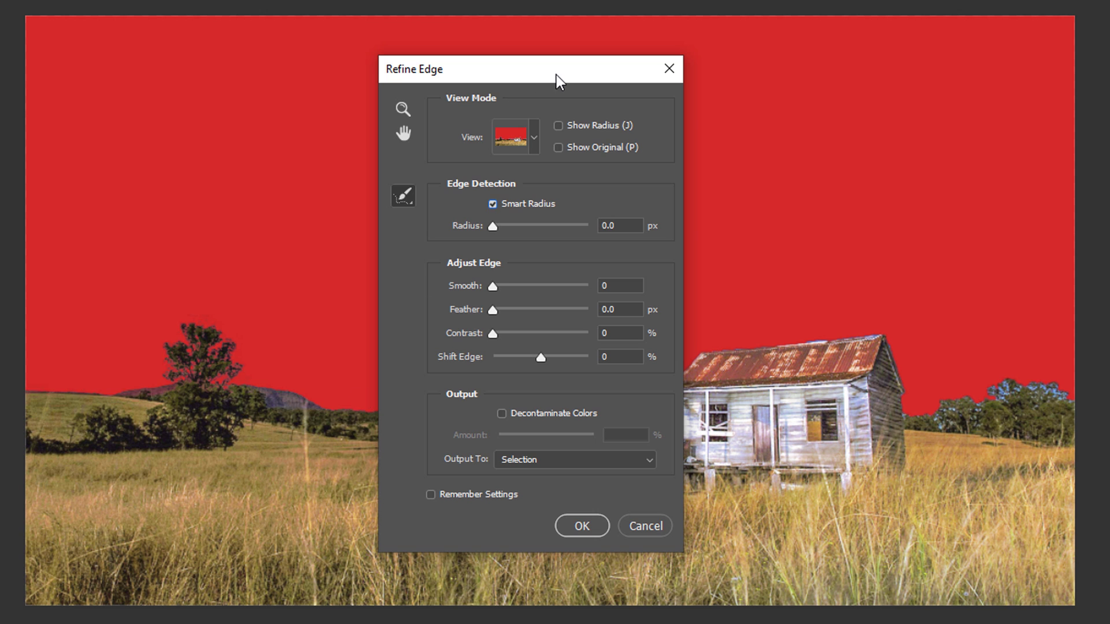
pyautogui.moveTo(555, 75); pyautogui.dragTo(208, 83)
pyautogui.moveTo(354, 408)
pyautogui.mouseDown()
pyautogui.moveTo(473, 396)
pyautogui.moveTo(703, 347)
pyautogui.moveTo(901, 341)
pyautogui.moveTo(970, 398)
pyautogui.moveTo(1084, 388)
pyautogui.mouseUp()
pyautogui.moveTo(210, 80); pyautogui.dragTo(606, 63)
# Decontaminate colours at 100% and output to a new layer with layer mask.
pyautogui.click(550, 404)
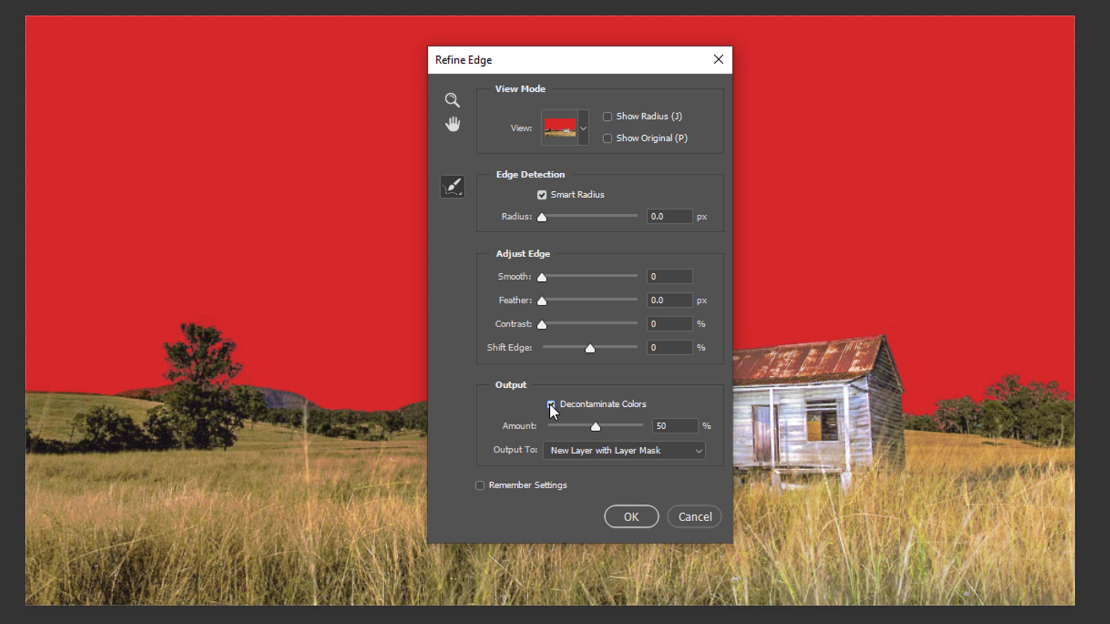
pyautogui.moveTo(595, 426); pyautogui.dragTo(676, 437)
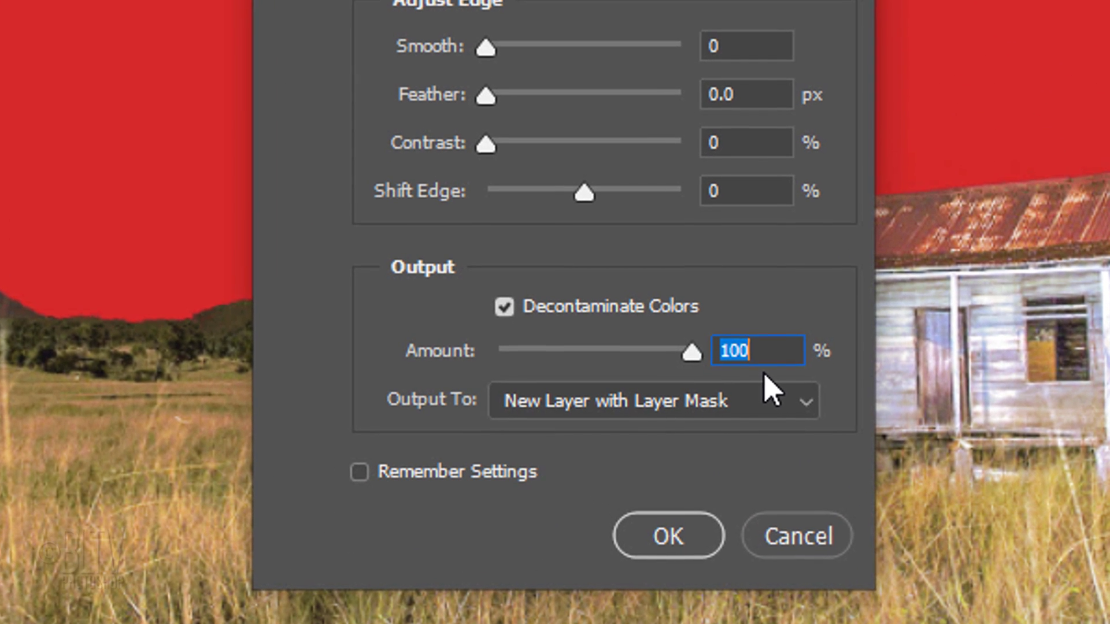
pyautogui.click(683, 404)
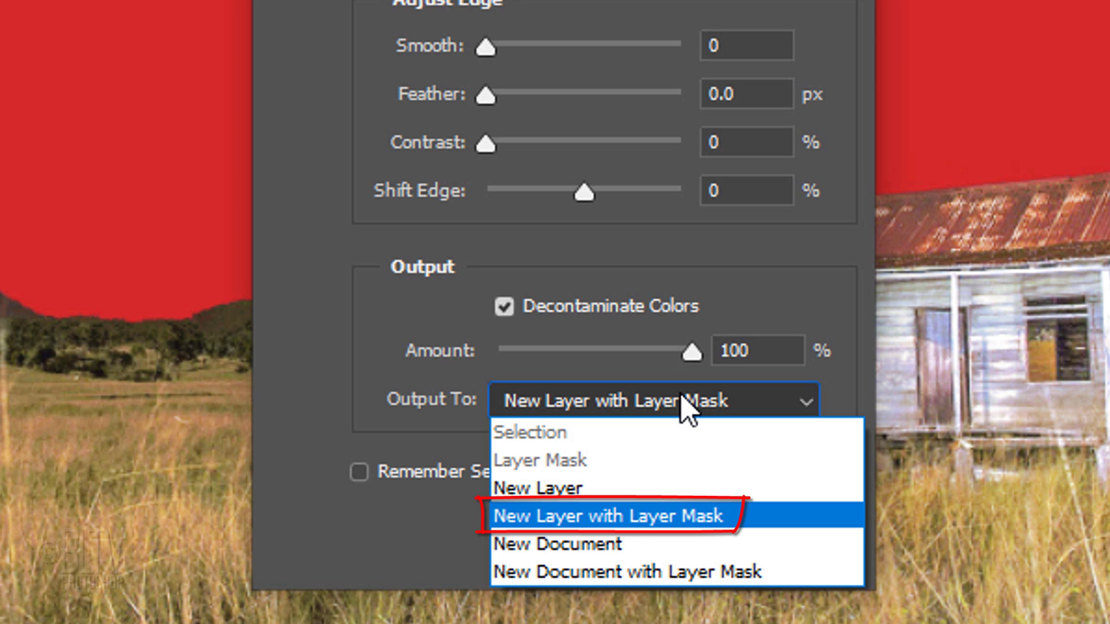
pyautogui.click(685, 406)
pyautogui.click(668, 539)
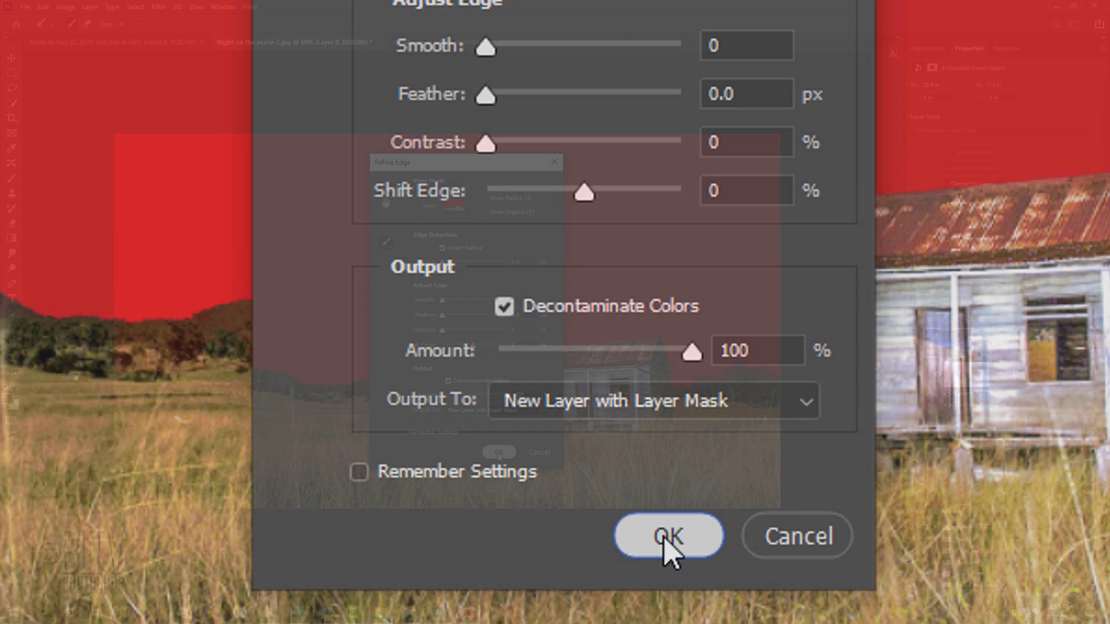
pyautogui.click(497, 452)
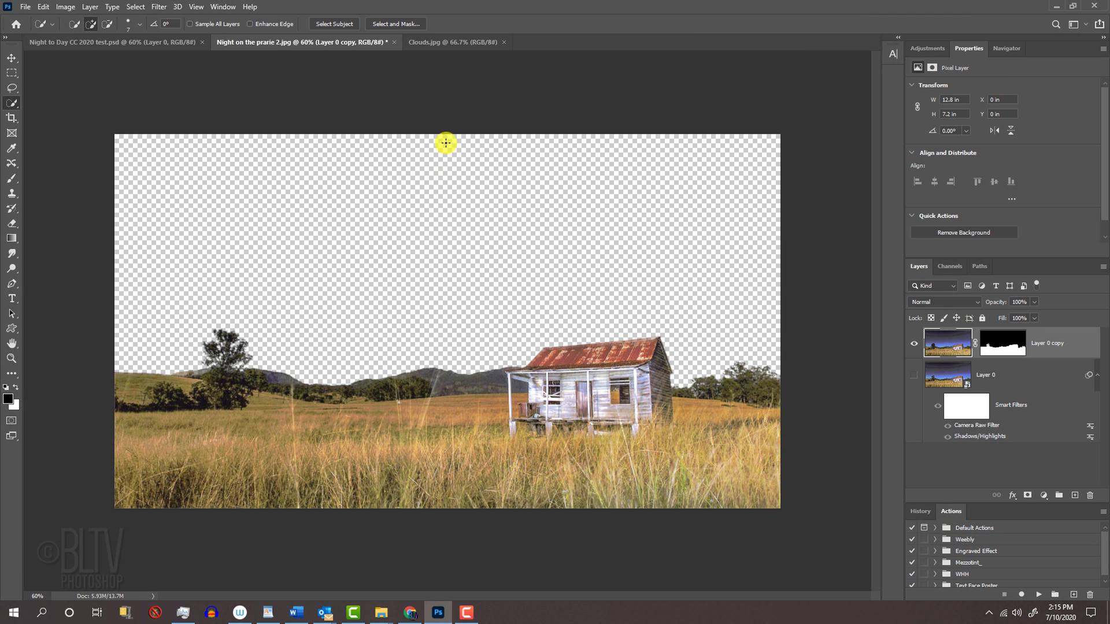
# Drag the Clouds.jpg image into the prairie document and place Layer 1 below Layer 0 copy.
pyautogui.click(435, 42)
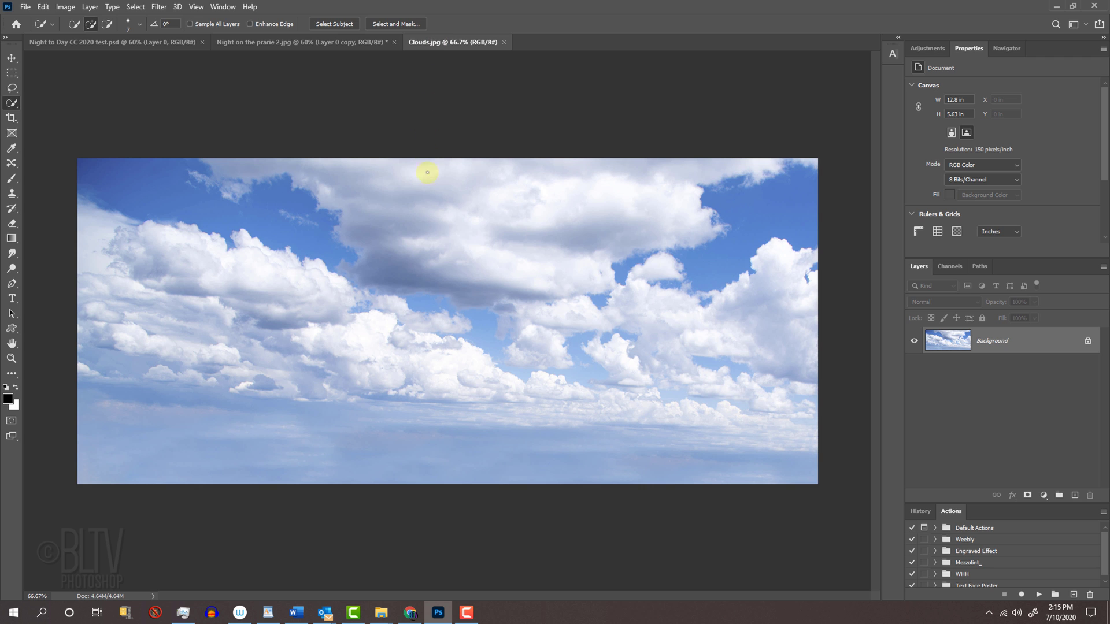
pyautogui.press('v')
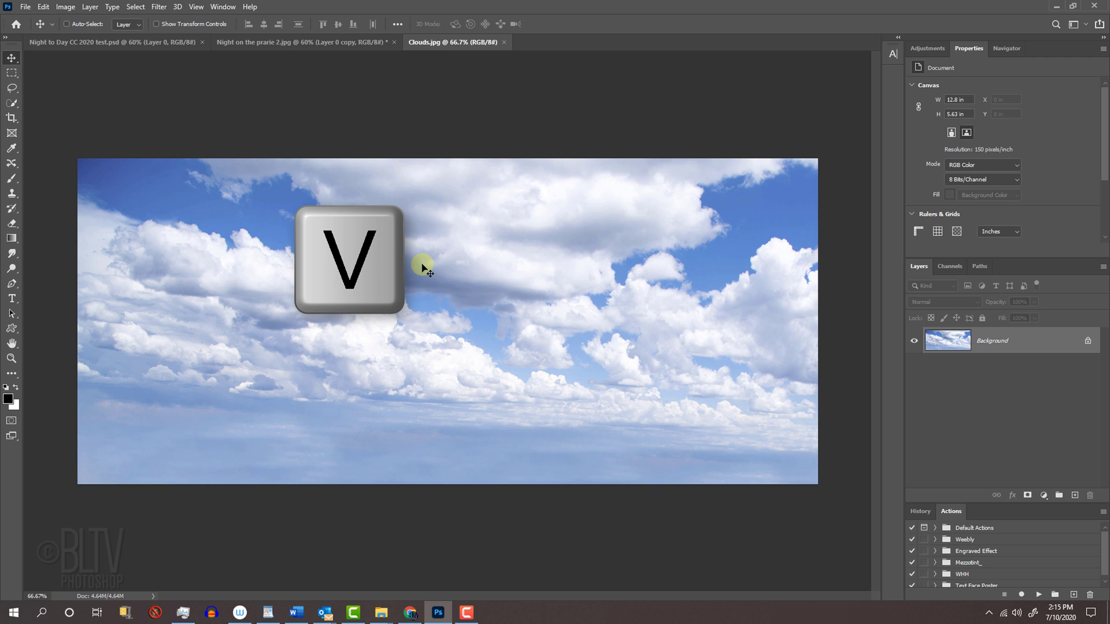
pyautogui.moveTo(423, 269); pyautogui.dragTo(351, 44)
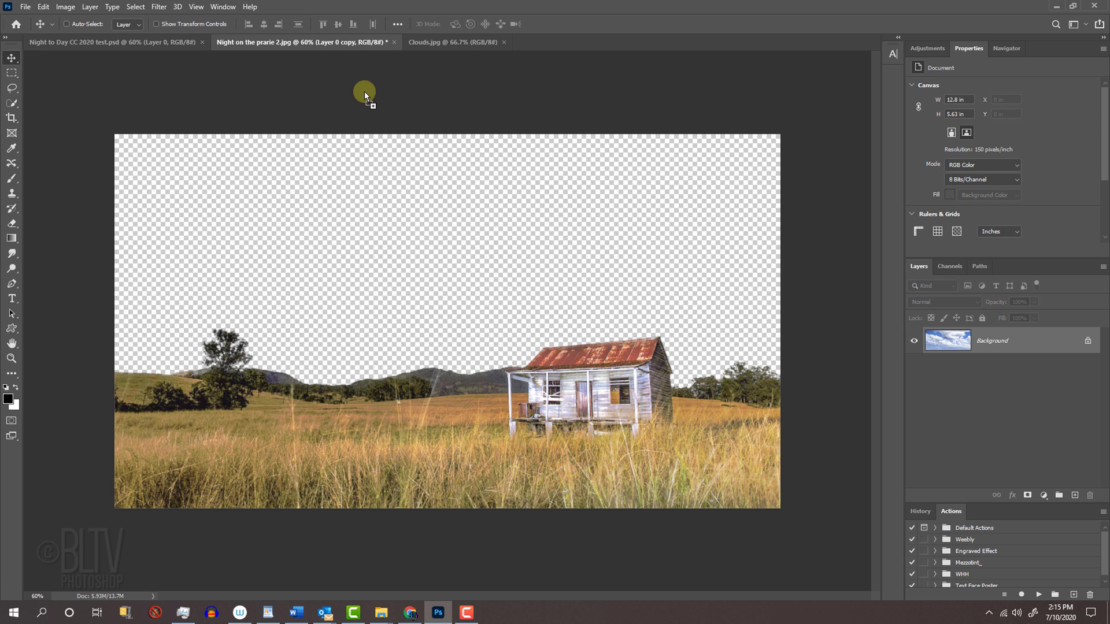
pyautogui.moveTo(351, 43); pyautogui.dragTo(441, 300)
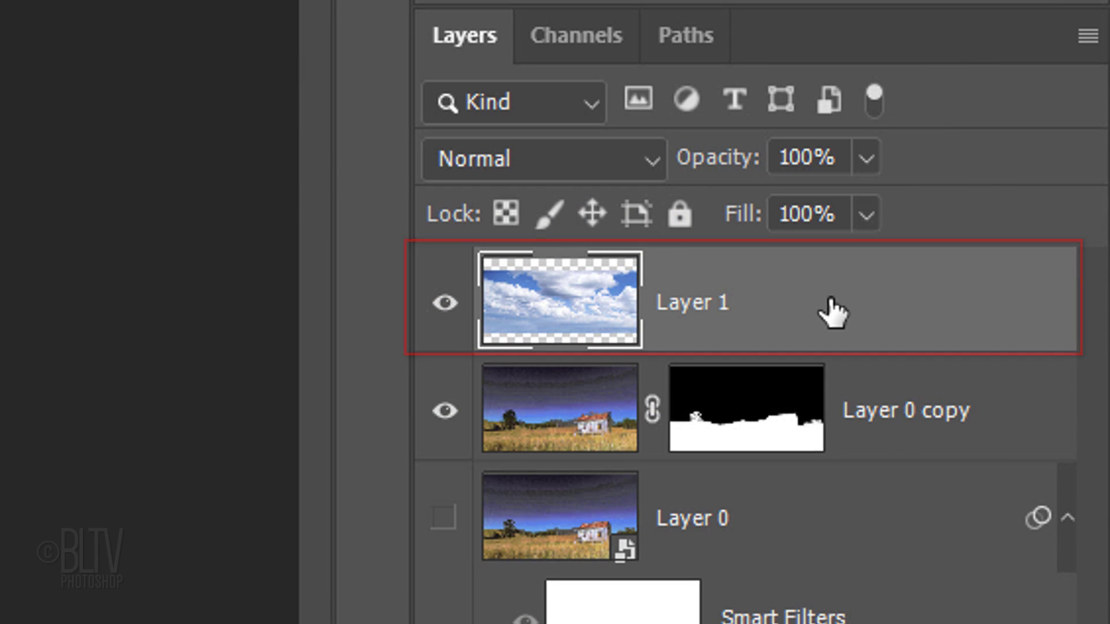
pyautogui.moveTo(828, 310); pyautogui.dragTo(828, 475)
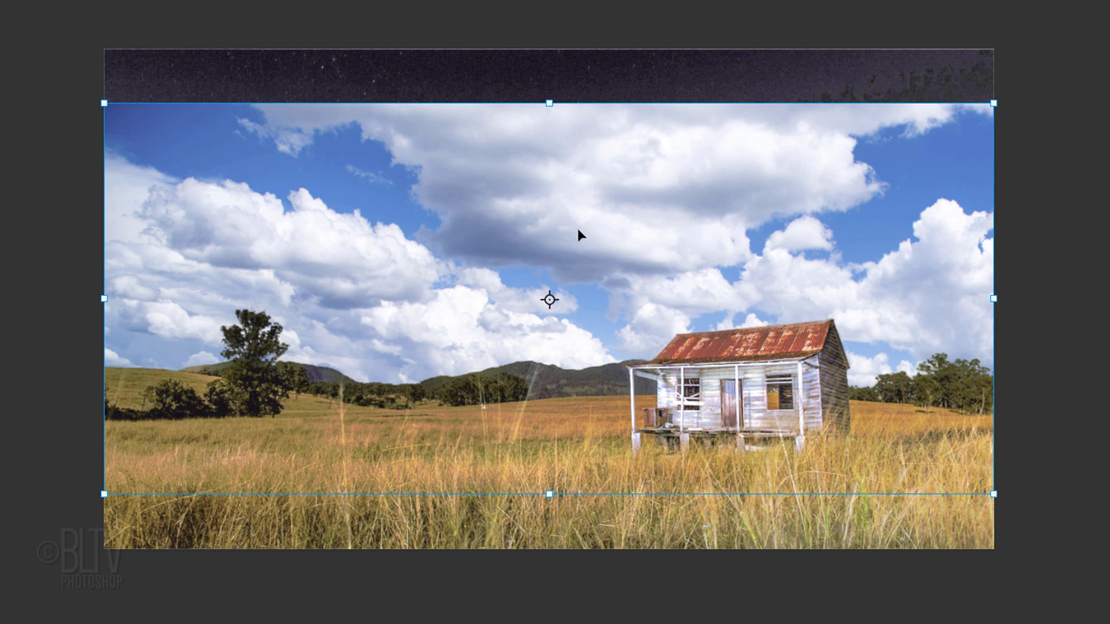
# Move the clouds layer upward and scale it from the centre to the canvas width.
pyautogui.moveTo(578, 235); pyautogui.dragTo(596, 181)
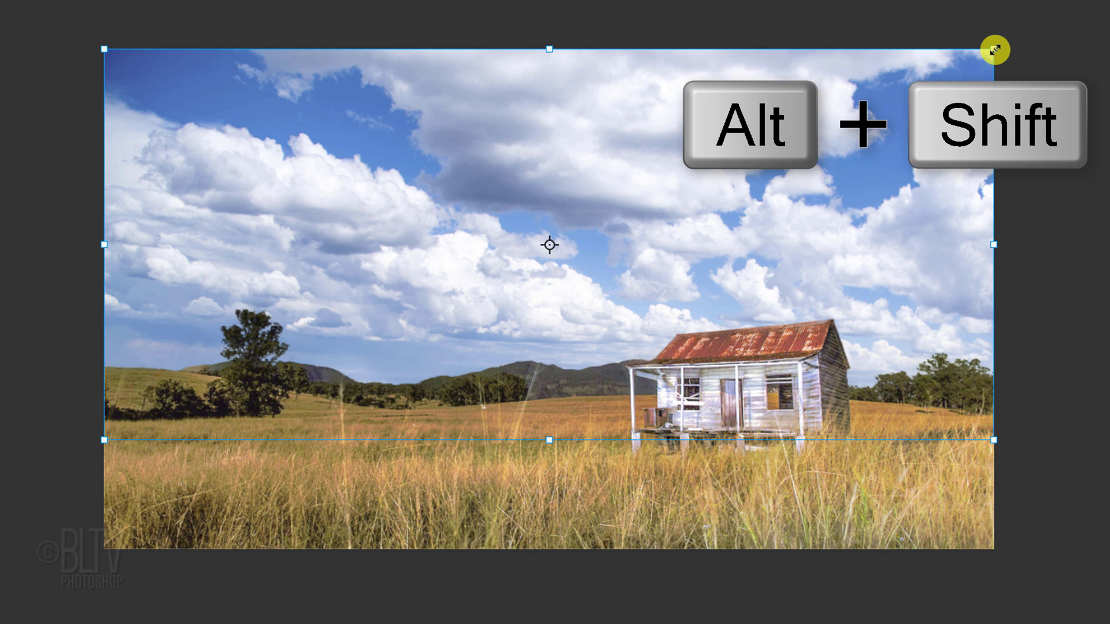
pyautogui.moveTo(994, 49); pyautogui.dragTo(965, 69)
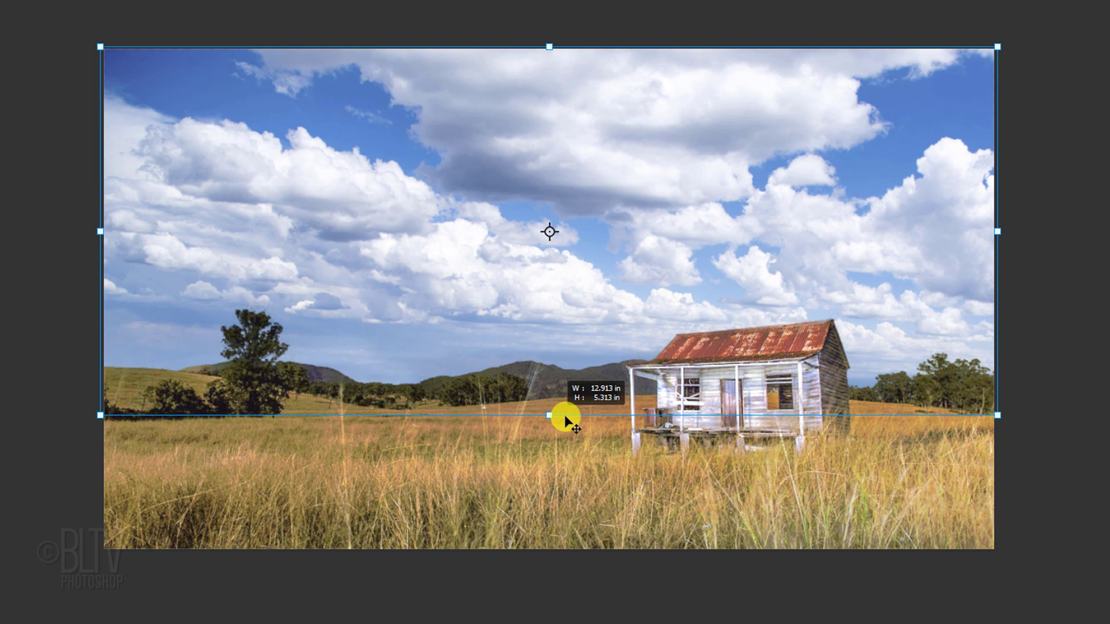
pyautogui.press('shift')
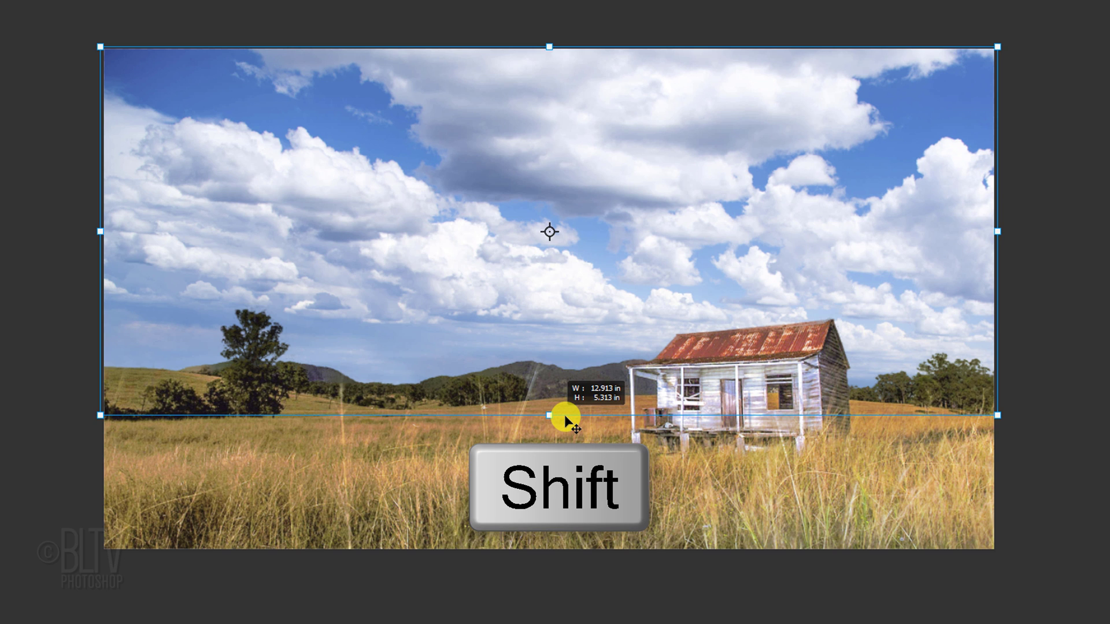